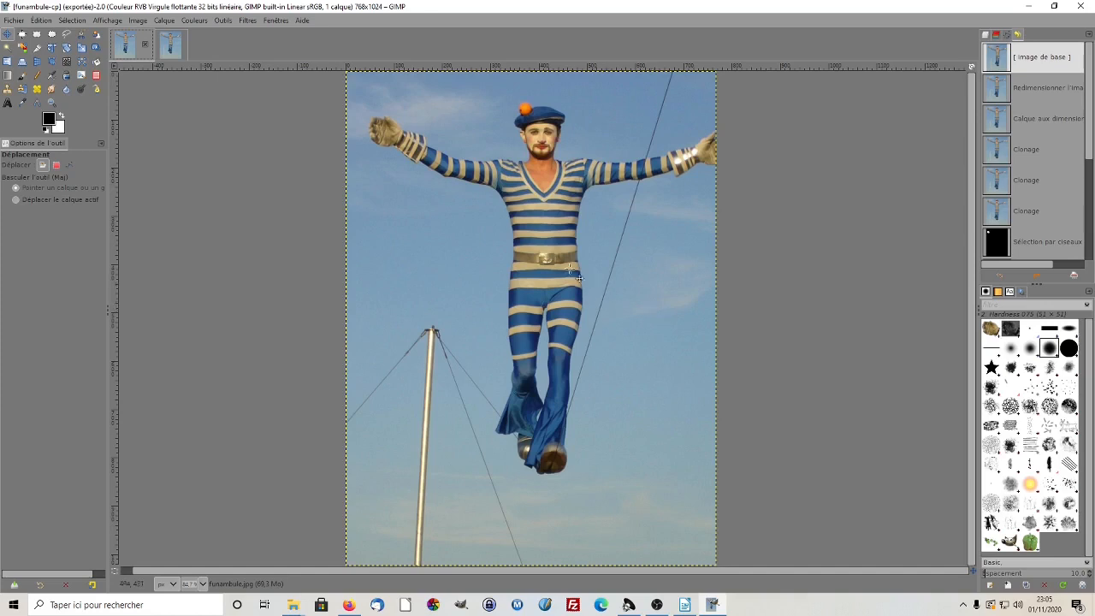
- Widen the canvas to 830 px, keeping the 1024 px height, and extend the layer to the image dimensions
click(137, 20)
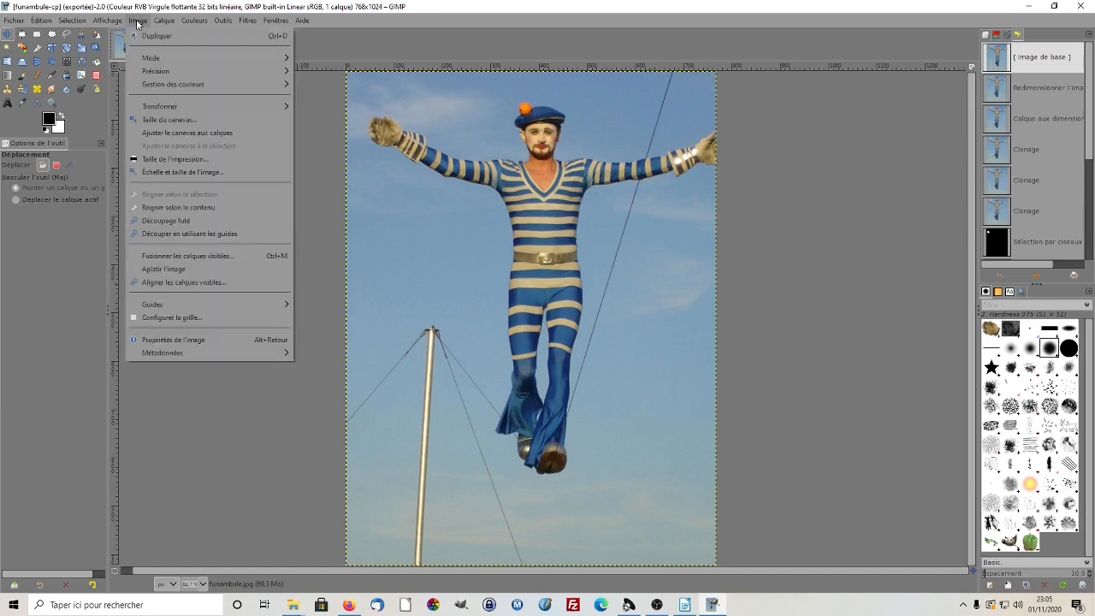
click(156, 124)
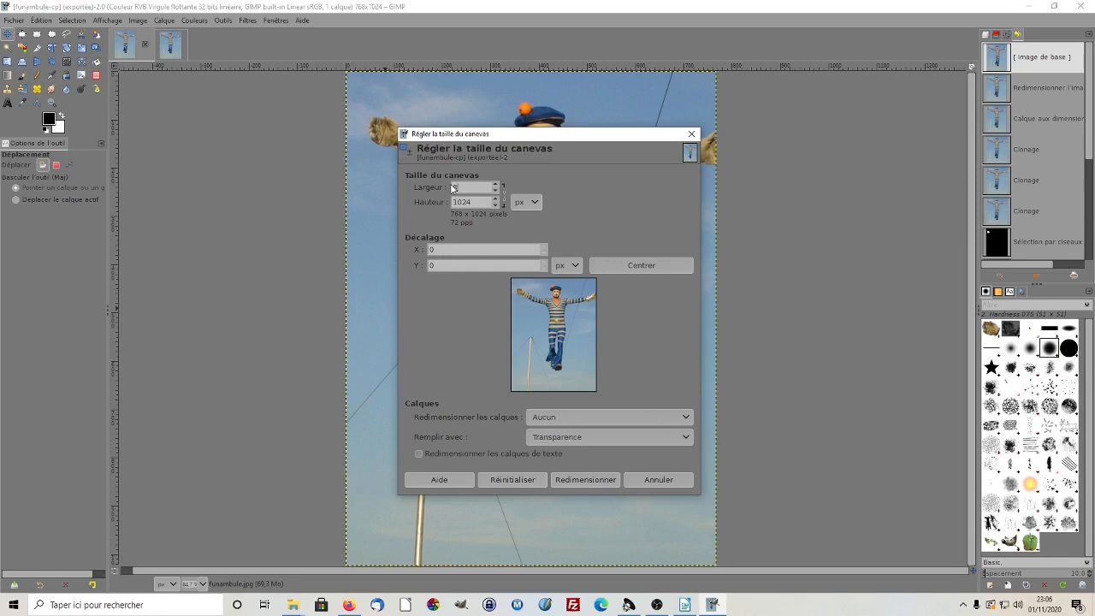
text(0)
click(480, 202)
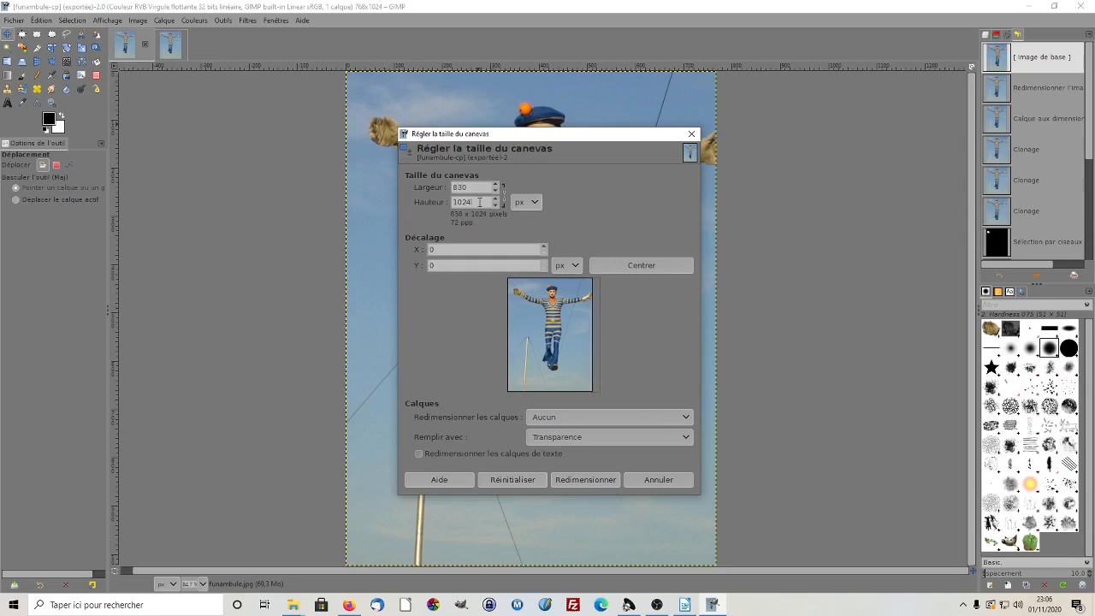
click(585, 480)
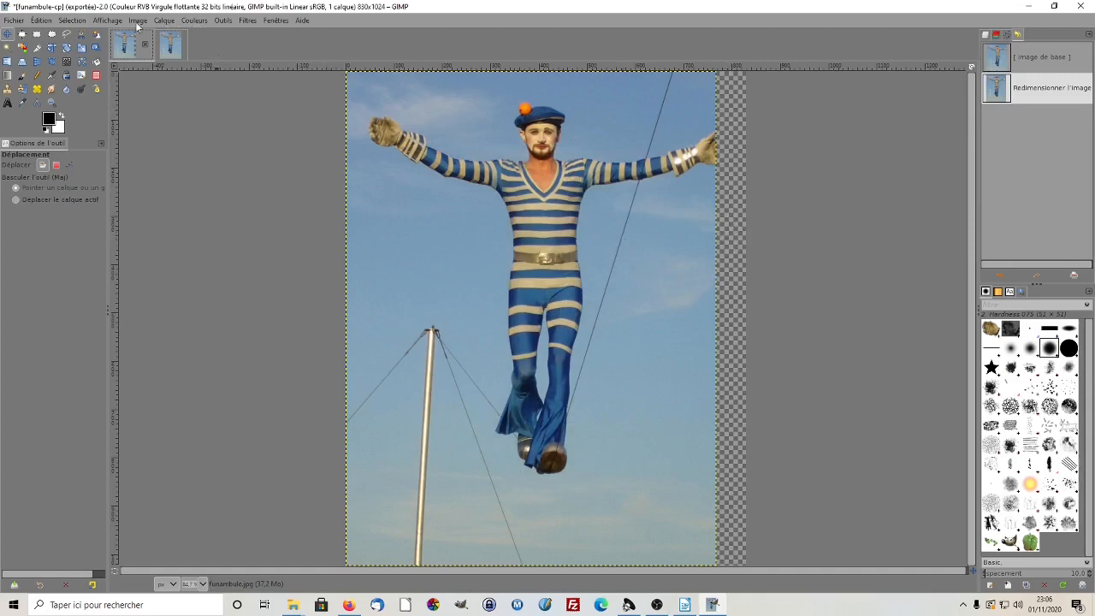
click(164, 20)
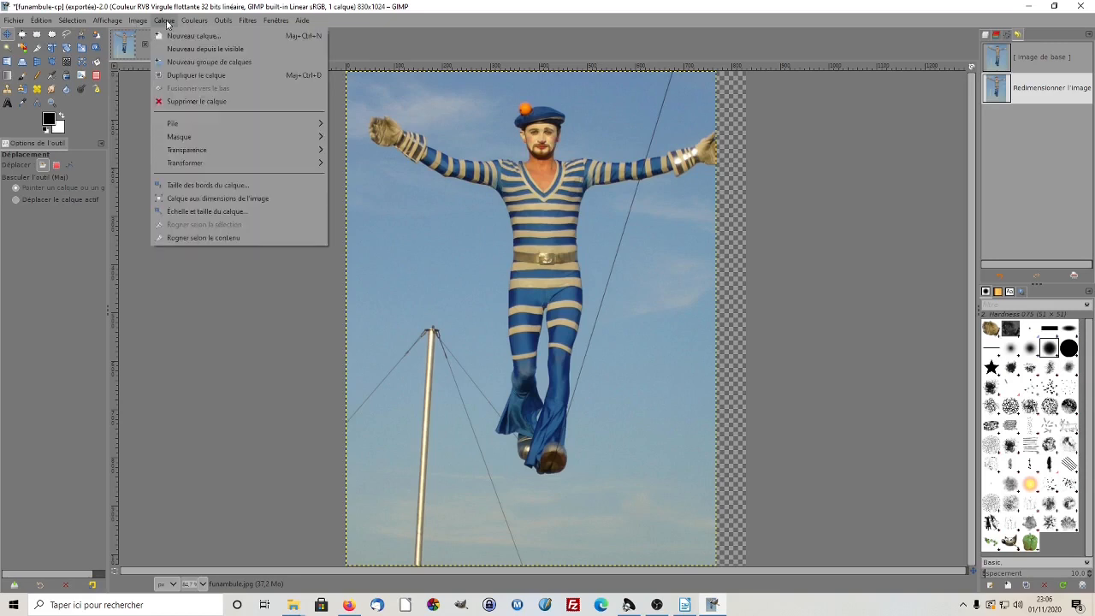
click(185, 201)
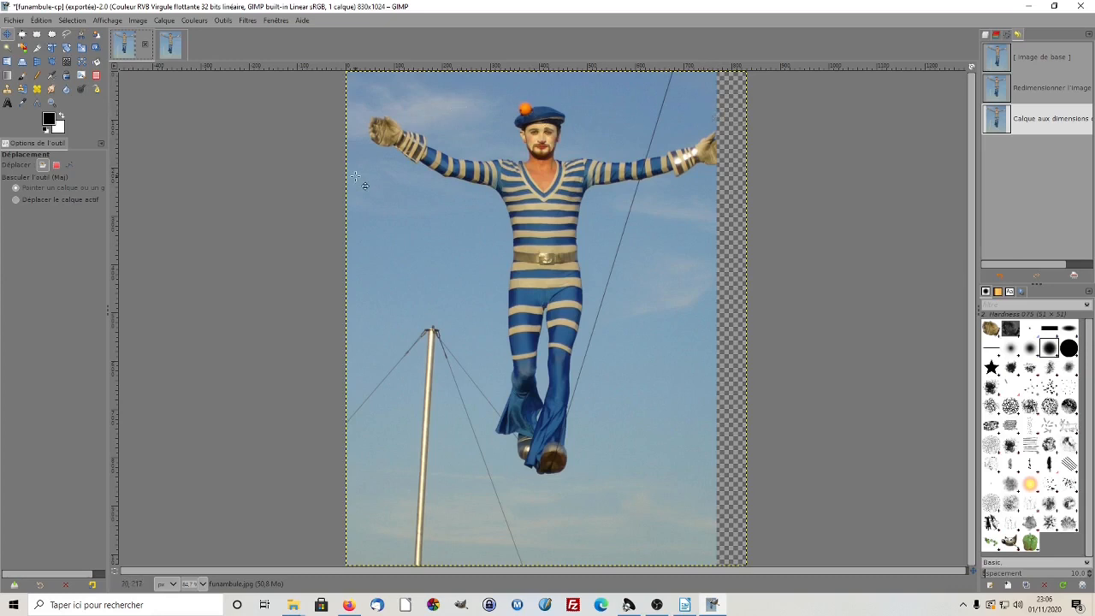
- Clone the adjacent image area down the whole transparent strip at the image's right edge, with the alignment set to Aligné
click(6, 90)
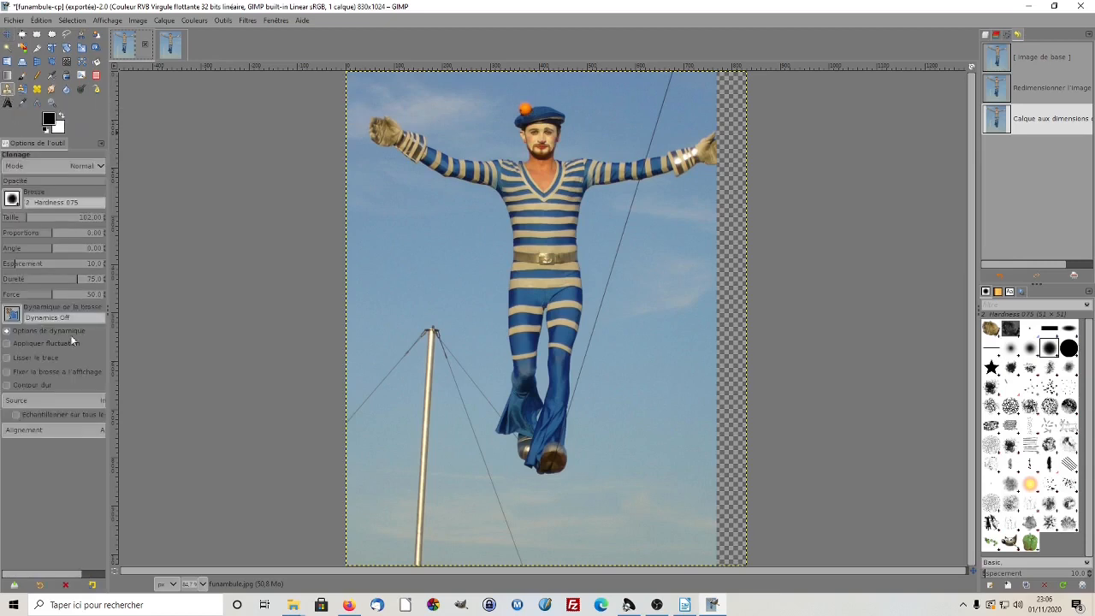
click(85, 431)
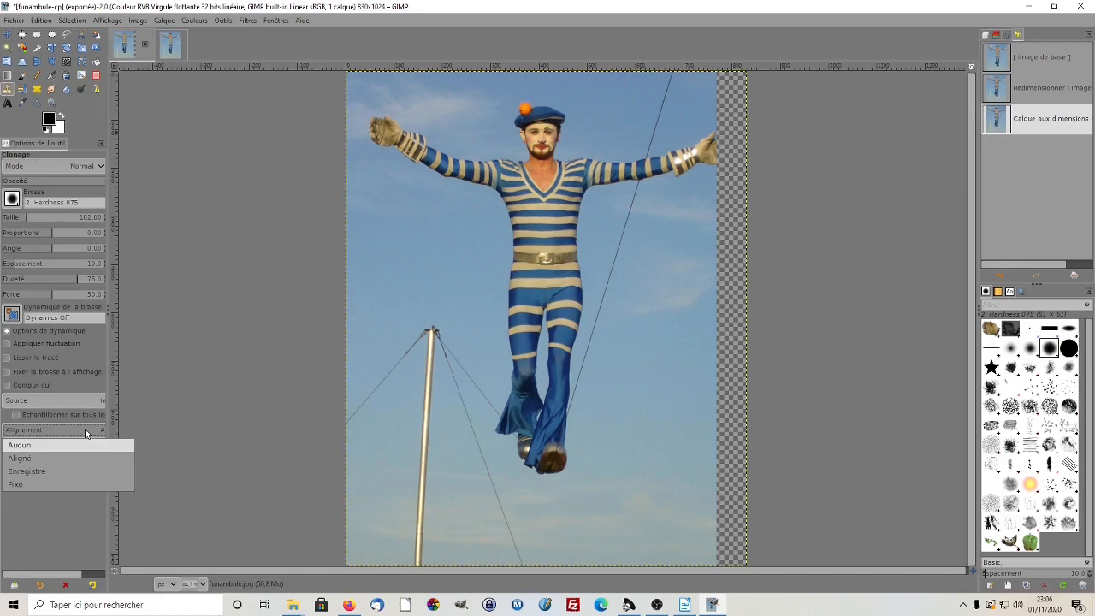
click(29, 460)
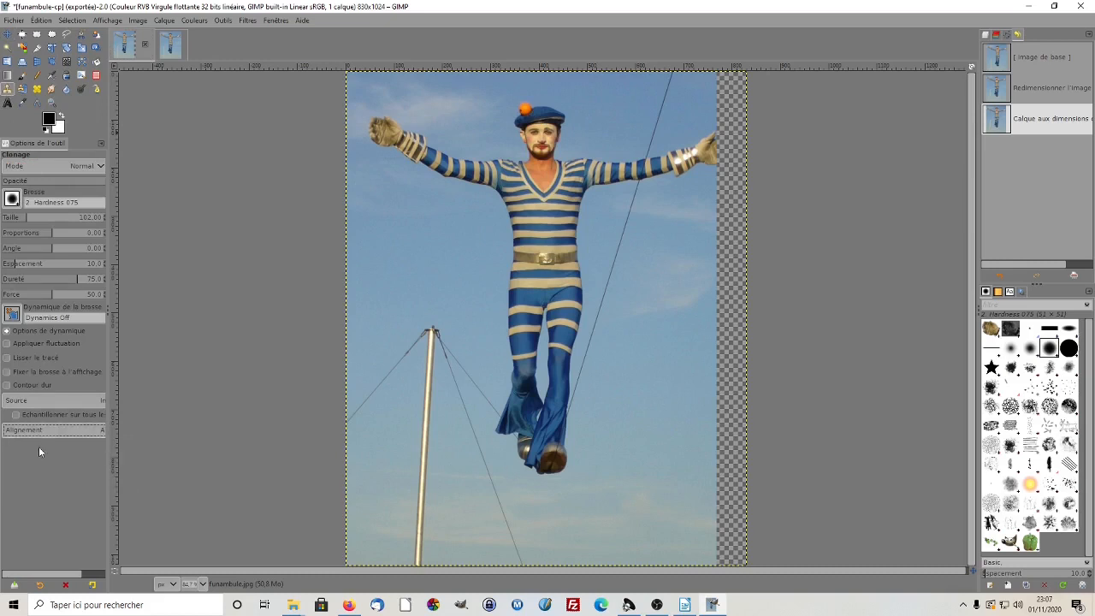
click(71, 430)
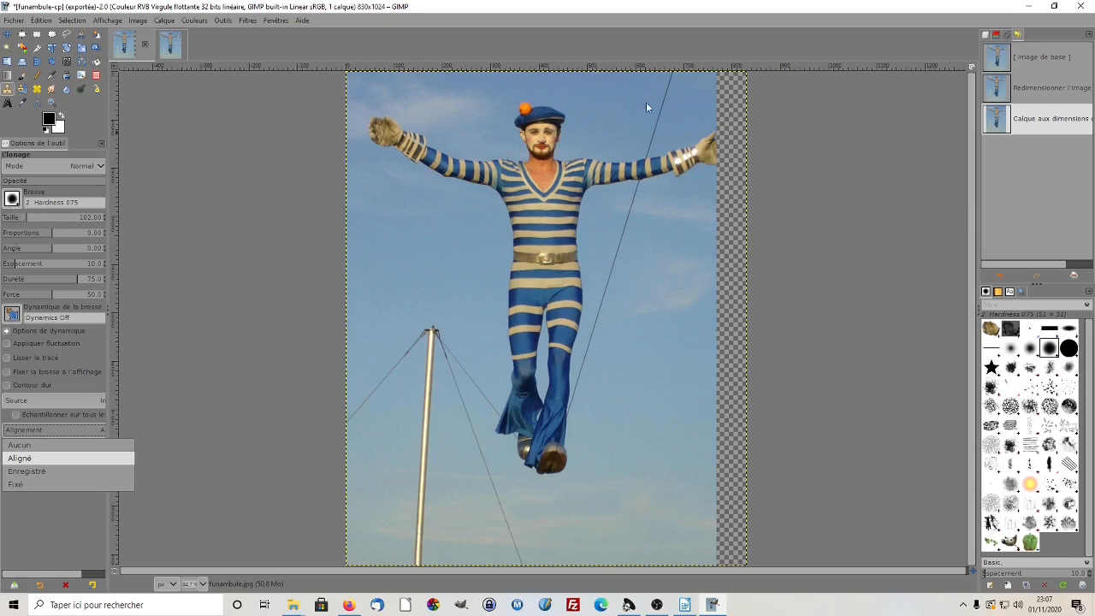
click(216, 131)
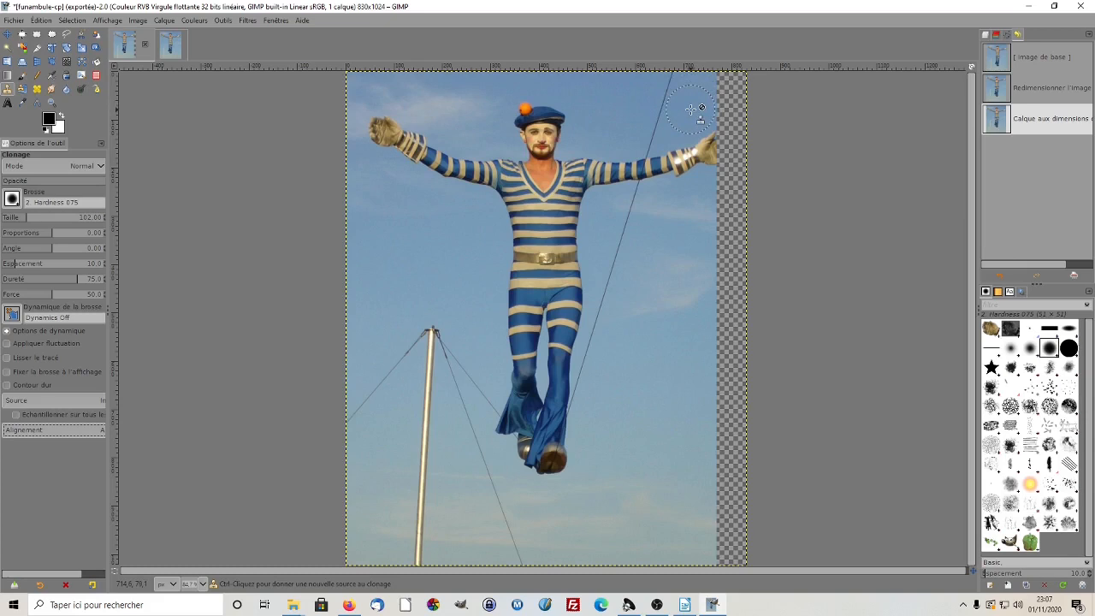
ctrl+click(690, 110)
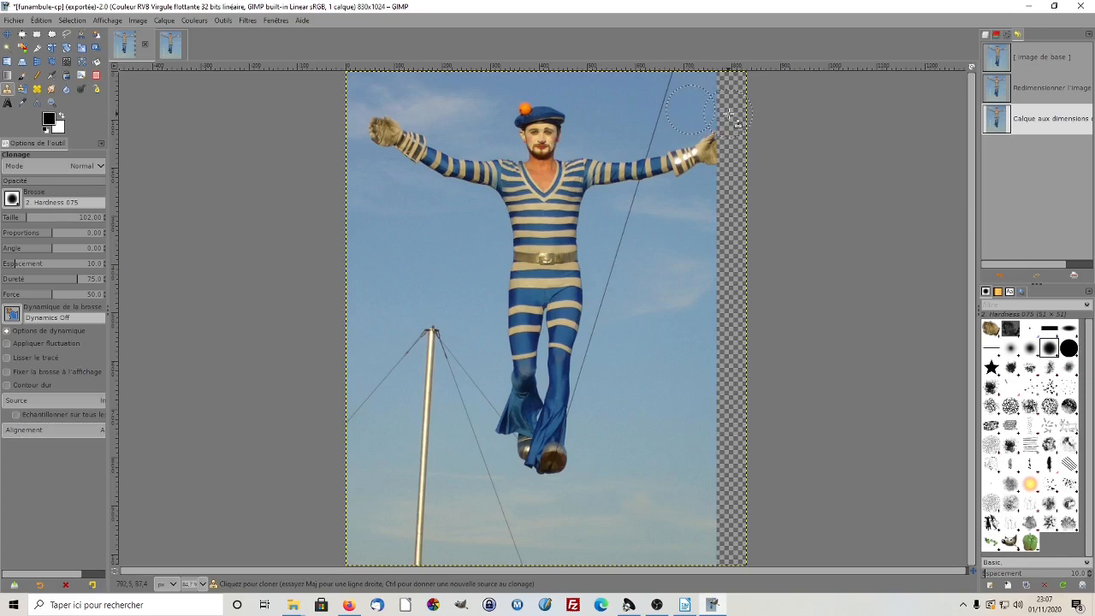
mouse_move(727, 112)
mouse_down()
mouse_move(726, 74)
mouse_move(711, 81)
mouse_move(727, 83)
mouse_move(729, 101)
mouse_move(724, 556)
mouse_up()
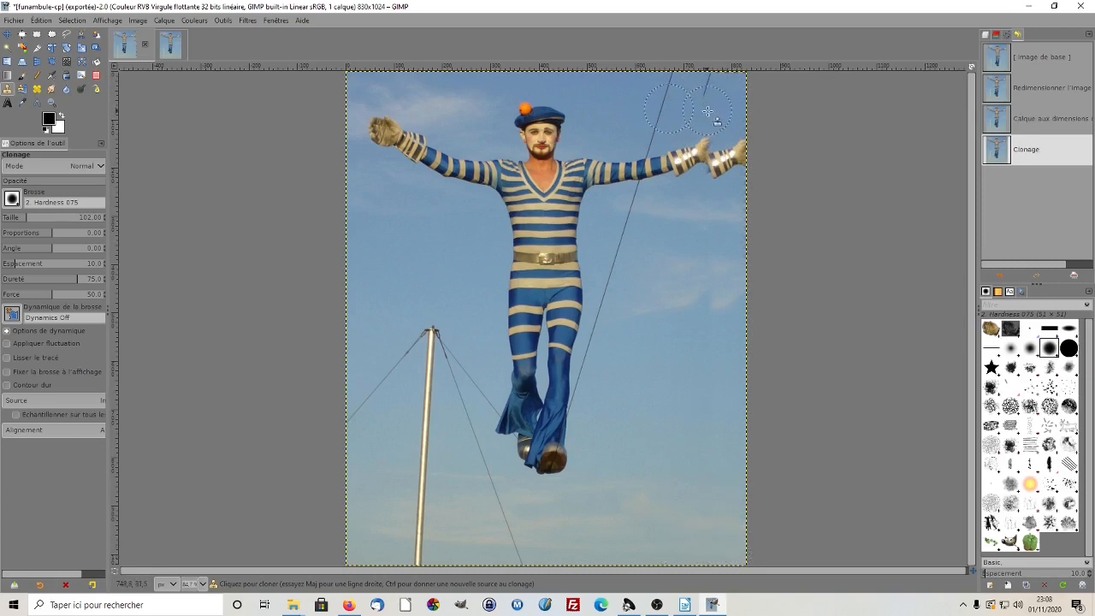
- Clone sky over the duplicated cable piece and duplicated hand with alignment Aucun, and undo the last two strokes
click(66, 431)
click(40, 446)
ctrl+click(720, 119)
drag(710, 101, 712, 84)
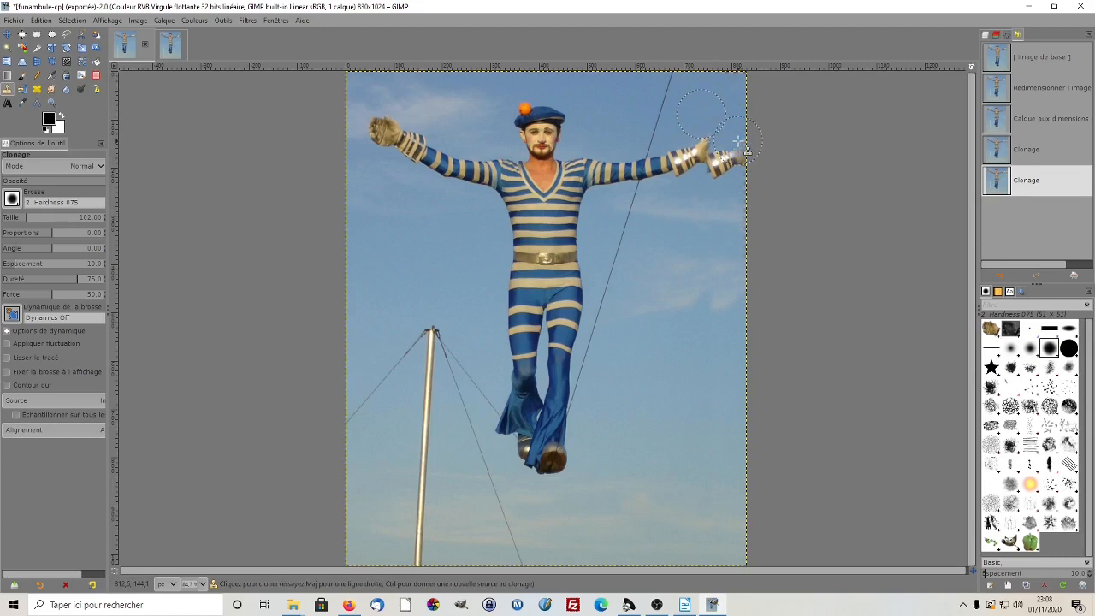
mouse_move(737, 151)
mouse_down()
mouse_move(725, 151)
mouse_move(738, 161)
mouse_move(729, 187)
mouse_move(706, 146)
mouse_up()
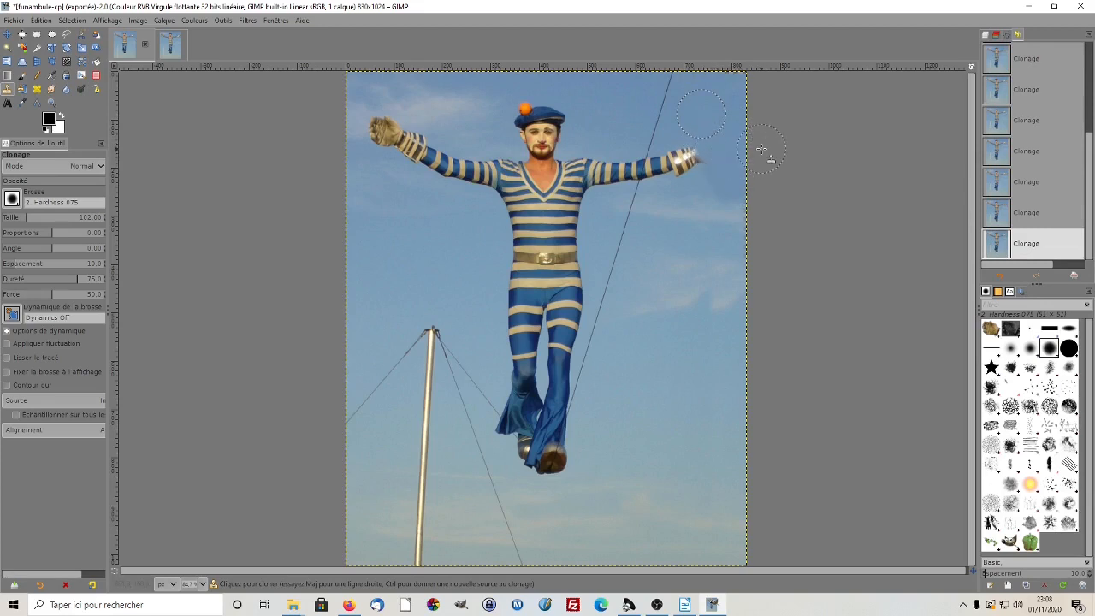
key(ctrl+z)
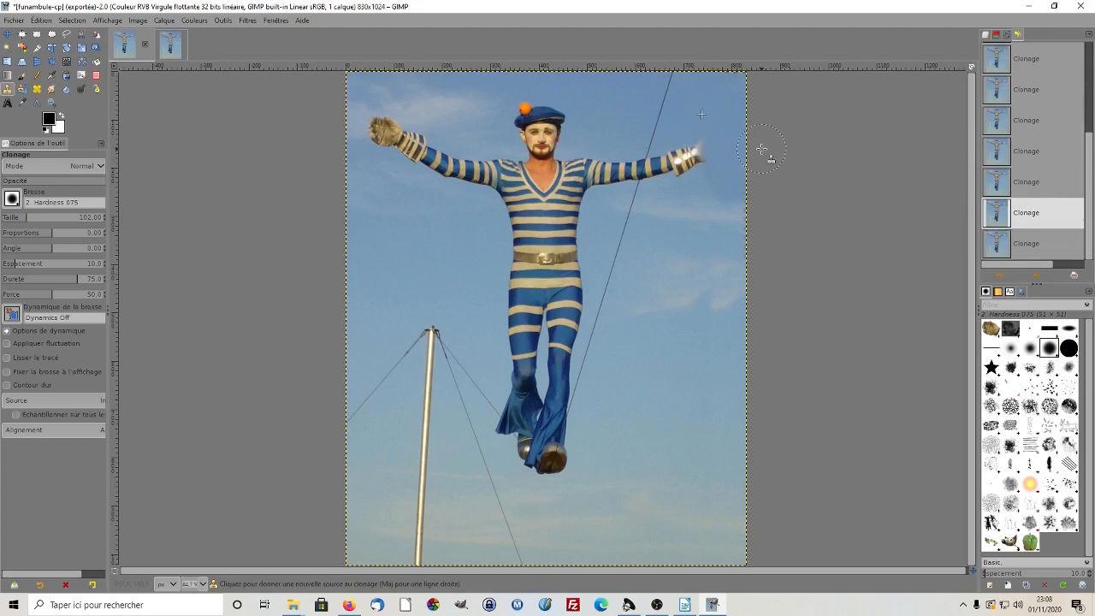
key(ctrl+z)
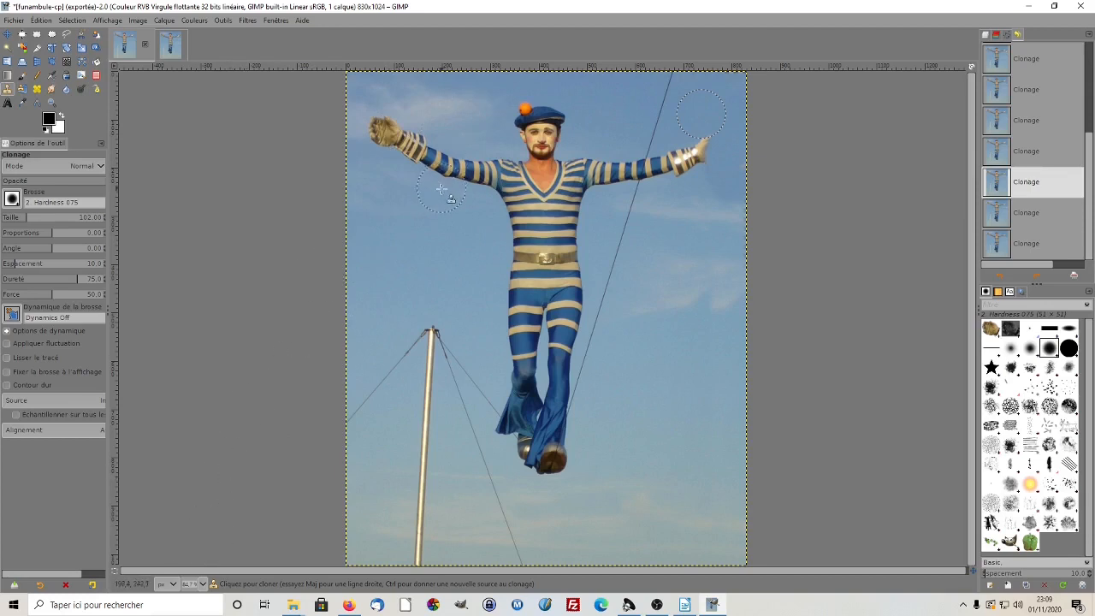
- Trace a closed Scissors Select outline around the complete hand on the image's left side, following the fingers, thumb and wrist edge
key(ctrl)
scroll(444, 203, up, 3)
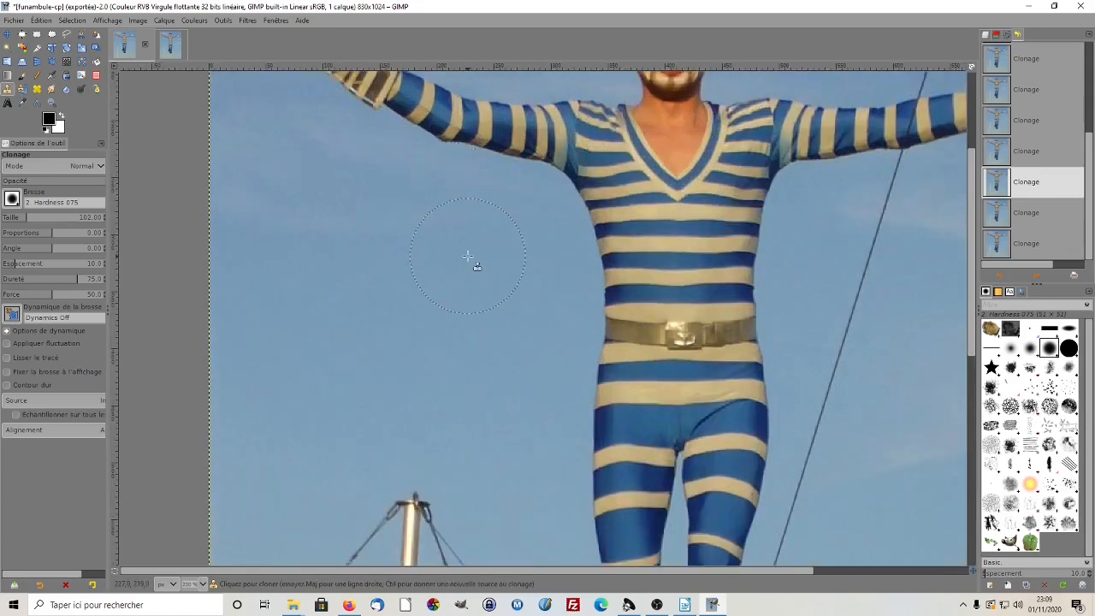
drag(466, 256, 639, 557)
scroll(568, 409, up, 2)
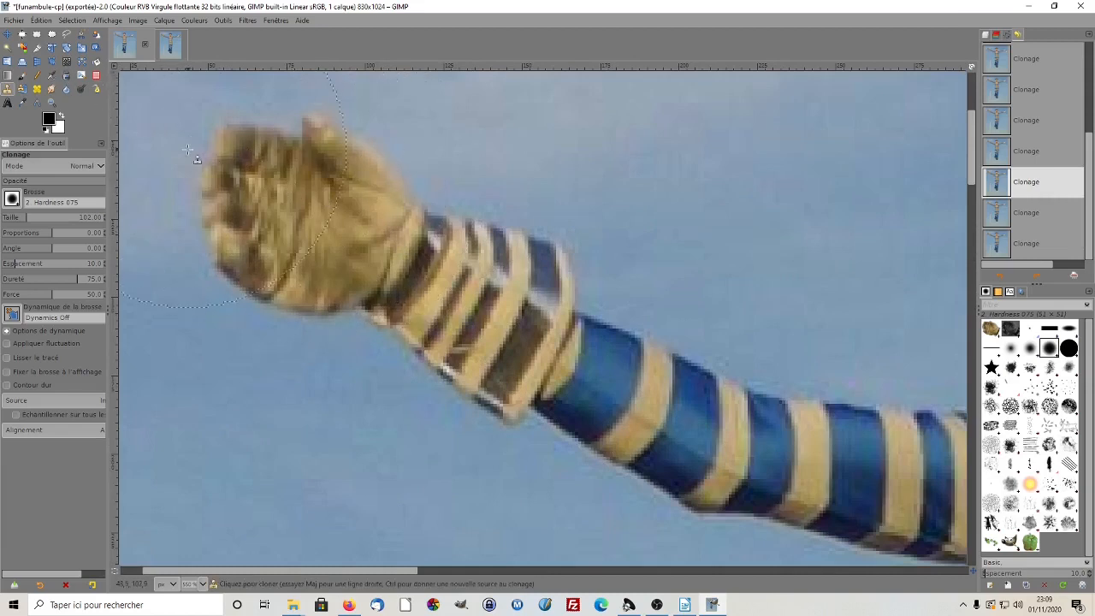
click(82, 38)
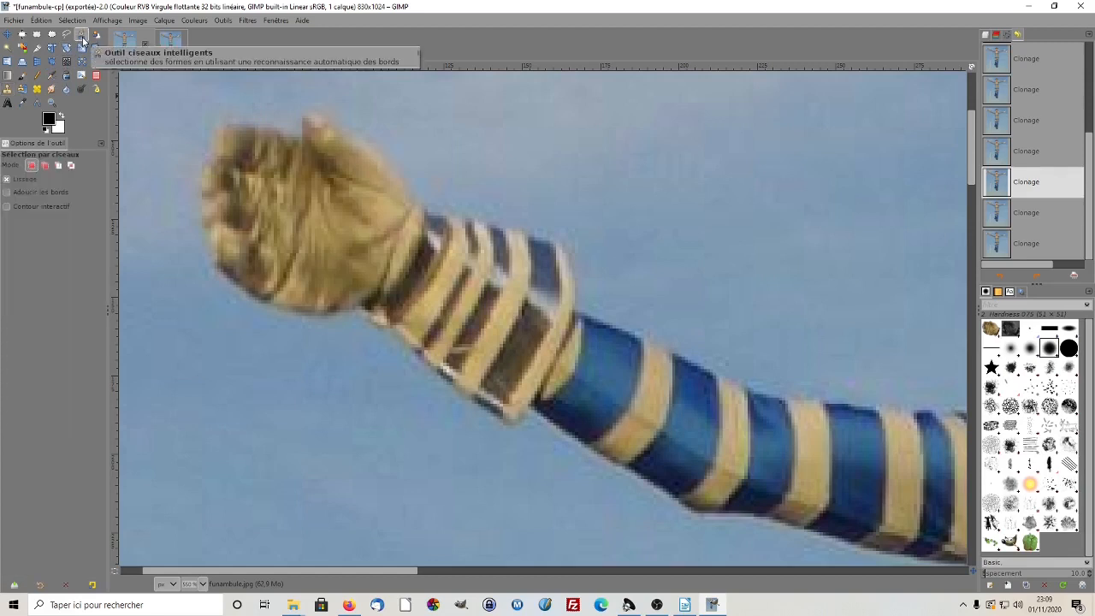
click(434, 213)
click(428, 213)
click(393, 165)
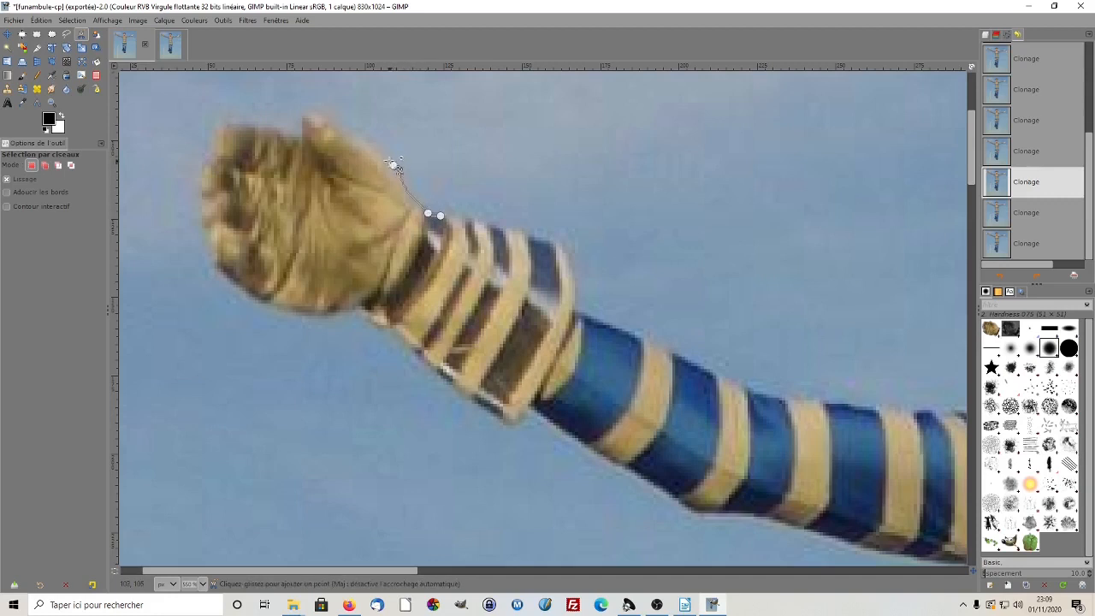
click(349, 131)
click(325, 112)
click(308, 112)
click(299, 137)
click(229, 122)
click(208, 144)
click(211, 159)
click(199, 190)
click(199, 219)
click(208, 231)
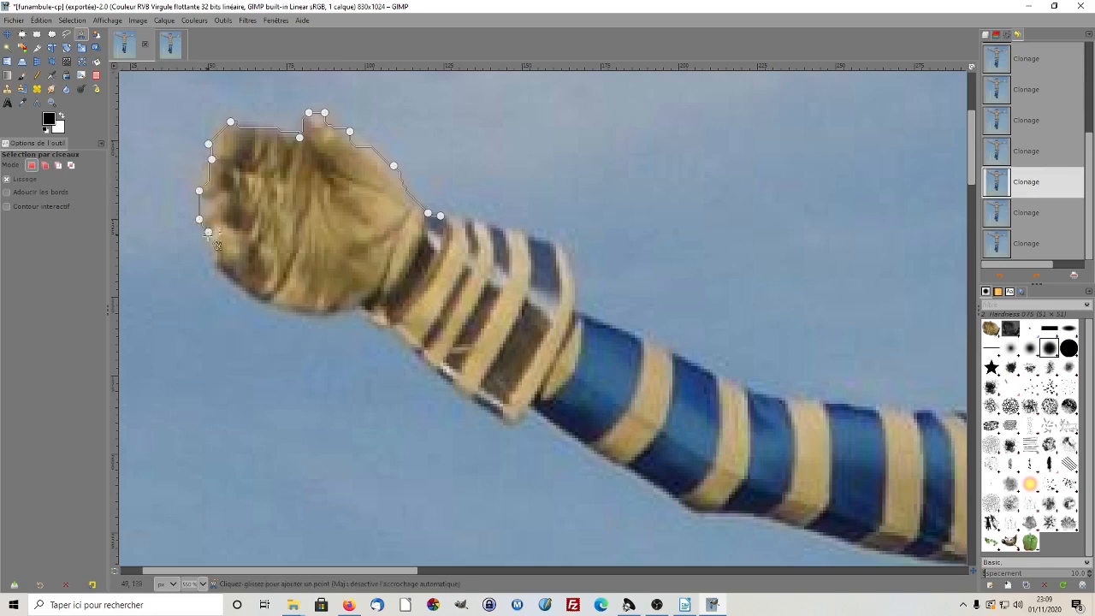
click(208, 253)
click(233, 283)
click(349, 309)
click(367, 322)
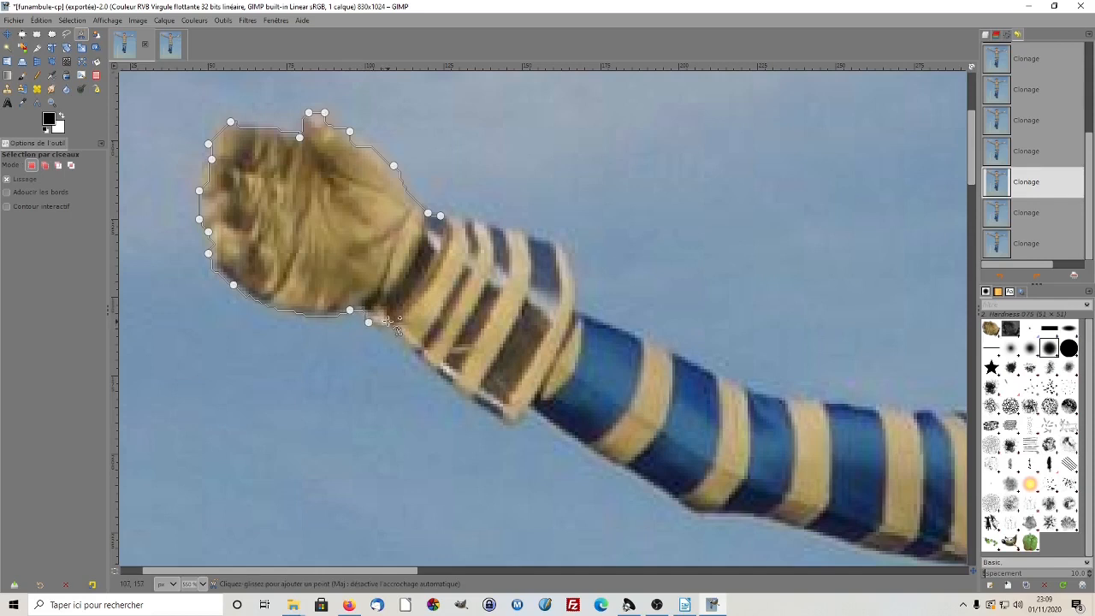
click(387, 323)
click(413, 294)
click(437, 263)
click(446, 231)
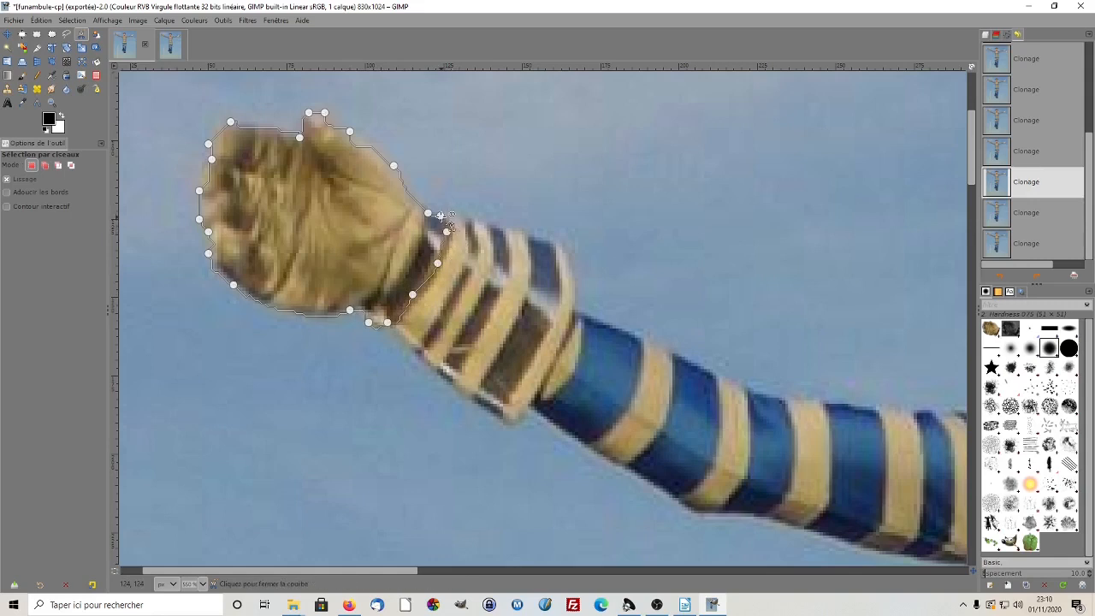
key(ctrl)
click(439, 215)
- Refine the hand outline with extra points along the thumb's edge and convert it into a selection
click(365, 147)
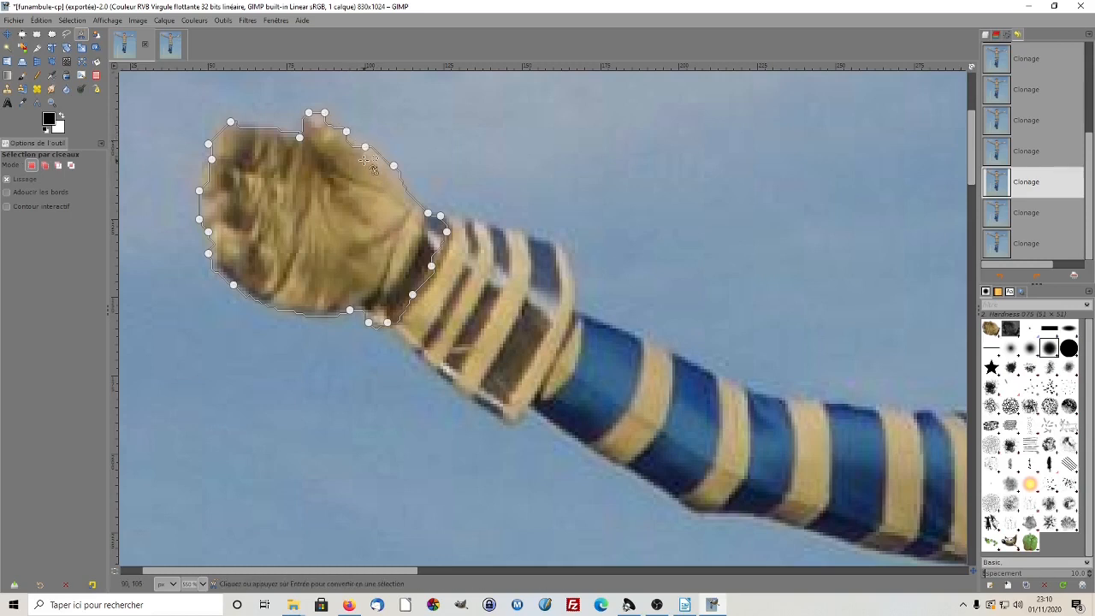
drag(365, 147, 369, 143)
click(264, 126)
click(298, 217)
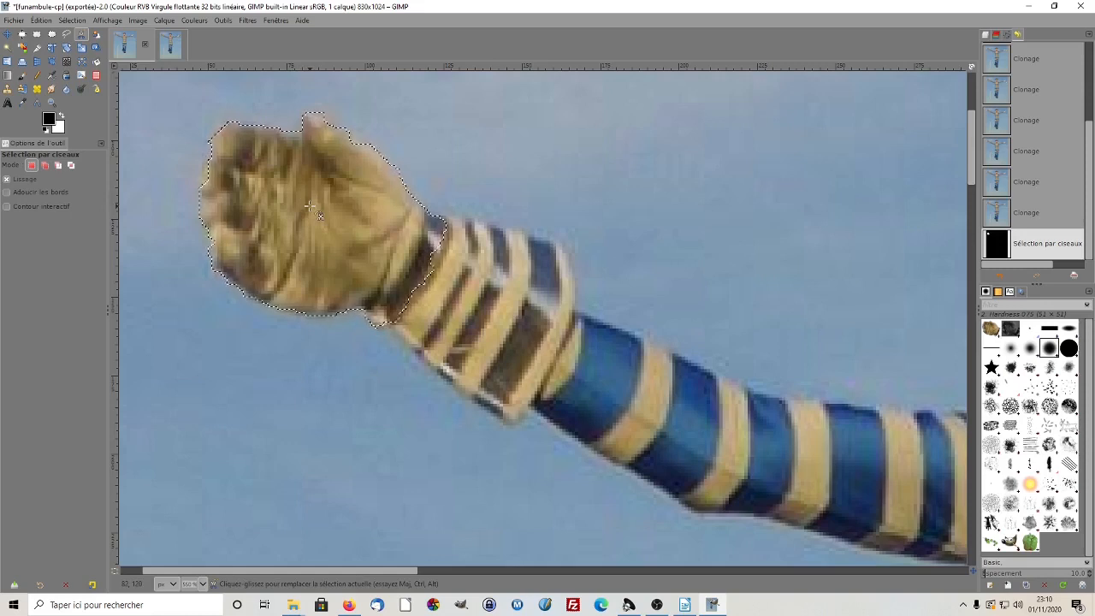
- Copy the selected hand and paste it as a new layer above funambule.jpg
key(ctrl+c)
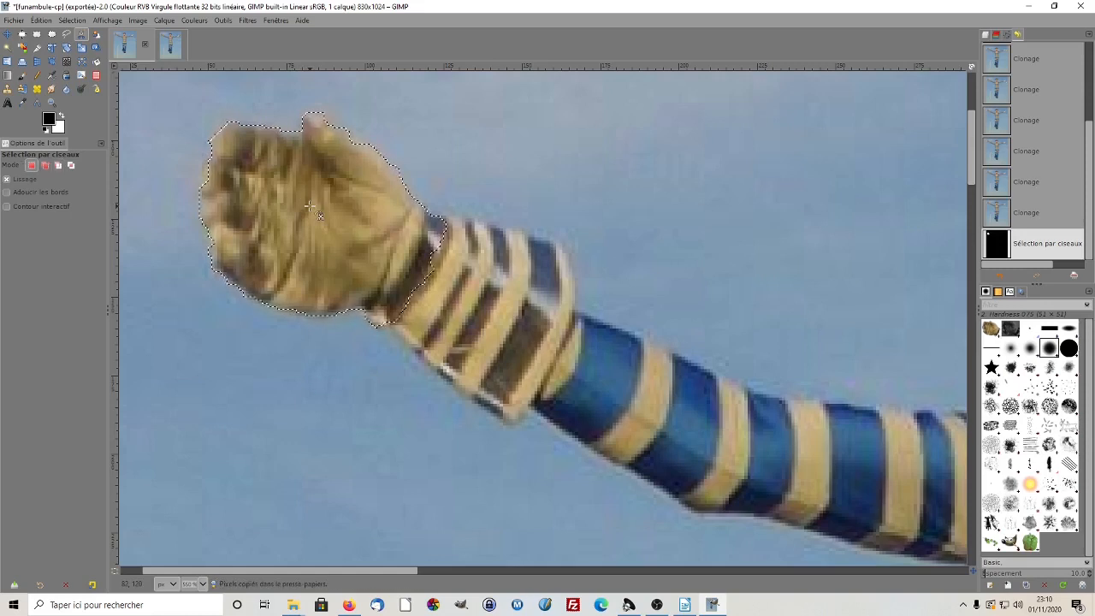
key(ctrl)
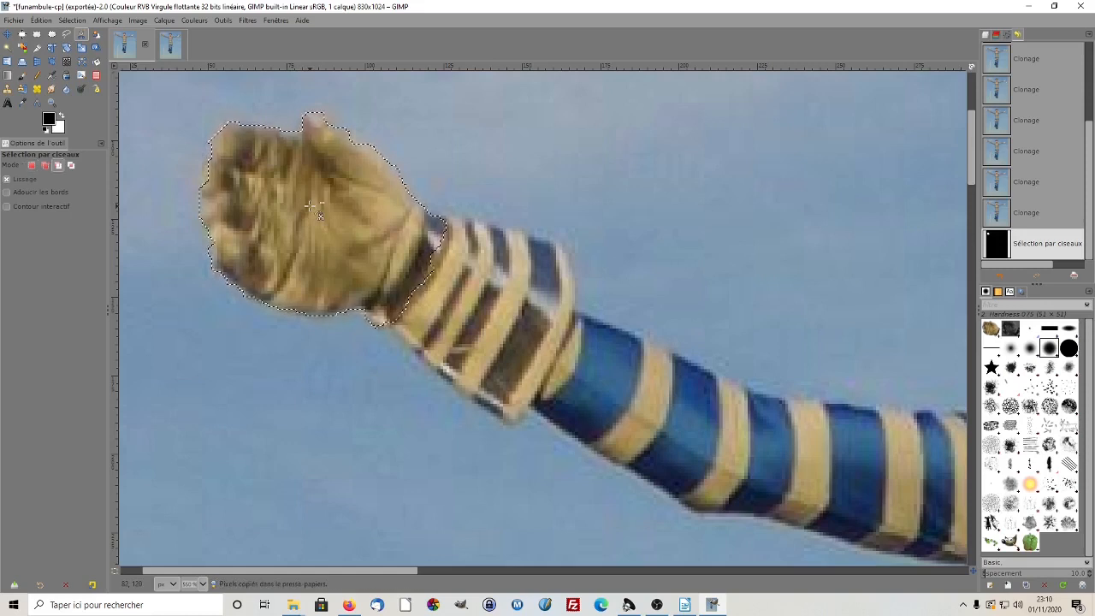
key(ctrl+v)
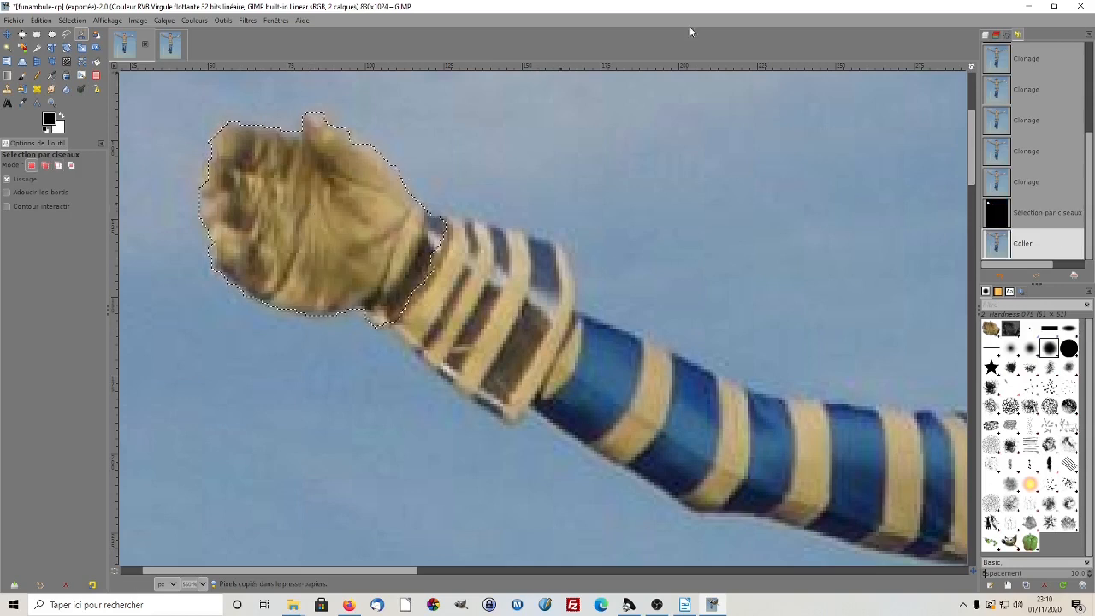
click(985, 37)
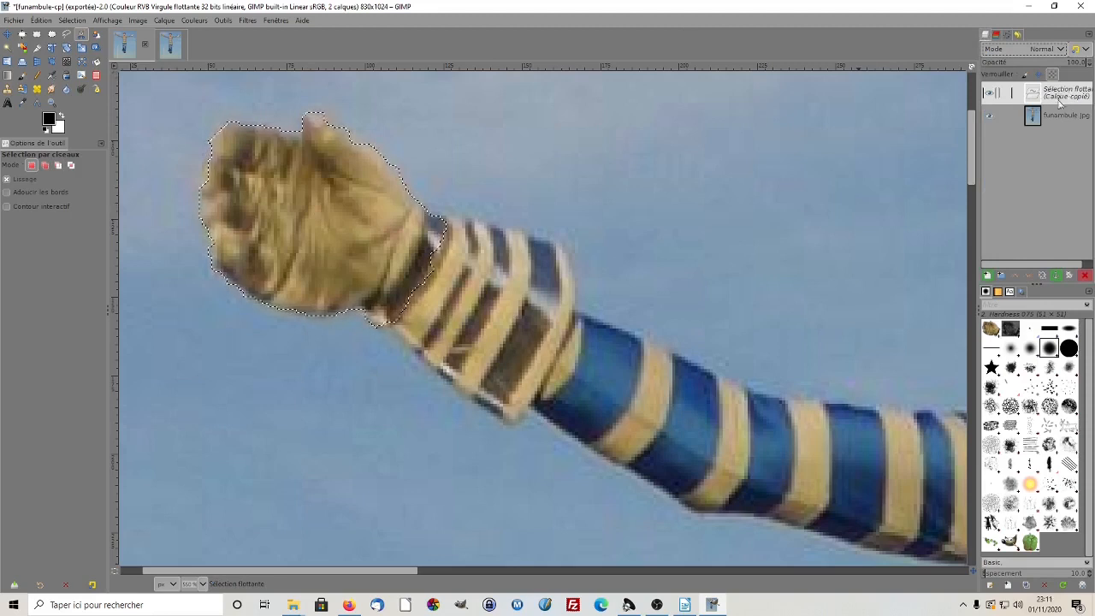
click(987, 276)
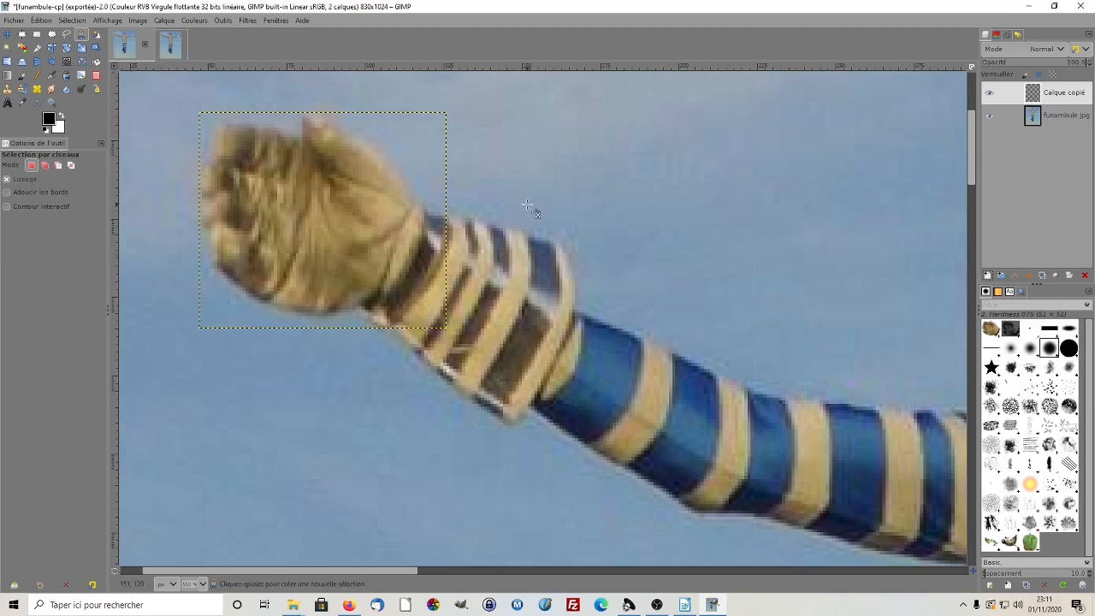
- Move the copied hand layer across the image to just above the cut-off hand of the opposite arm
scroll(528, 205, down, 8)
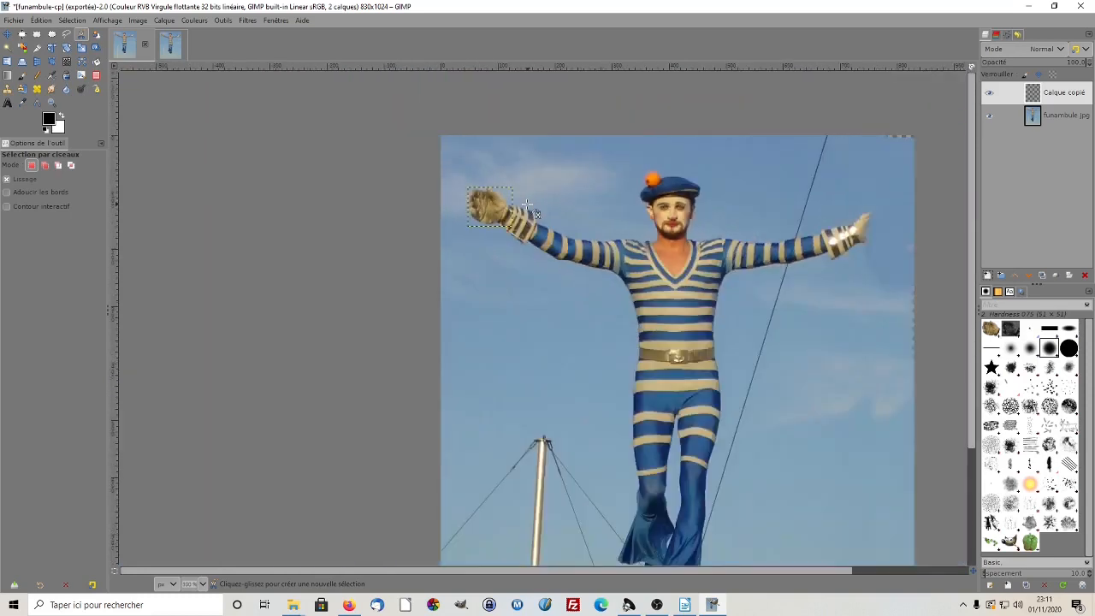
scroll(528, 205, down, 1)
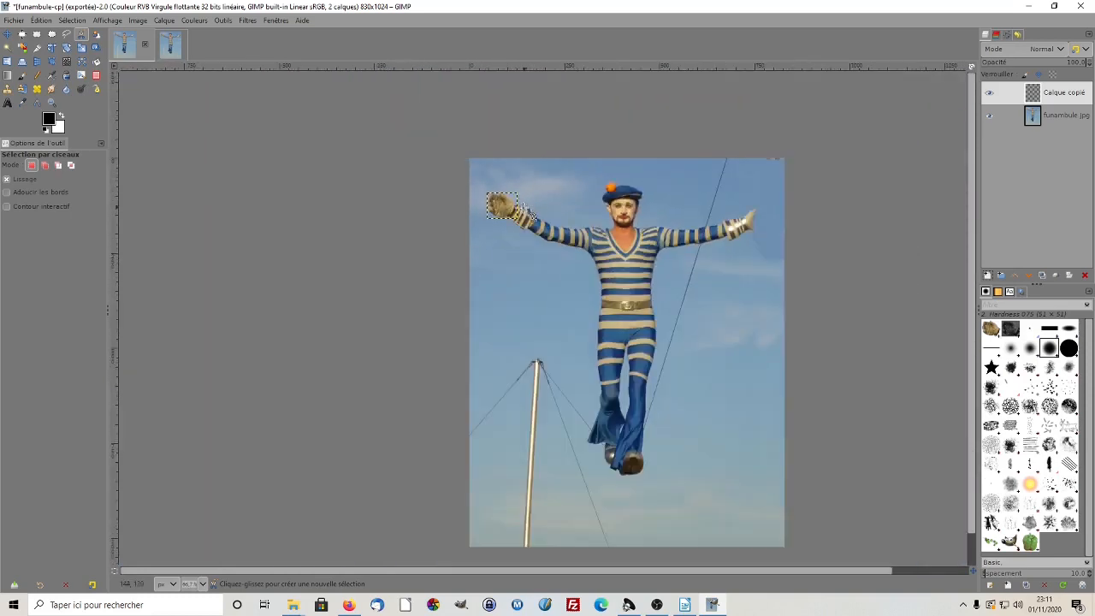
click(7, 35)
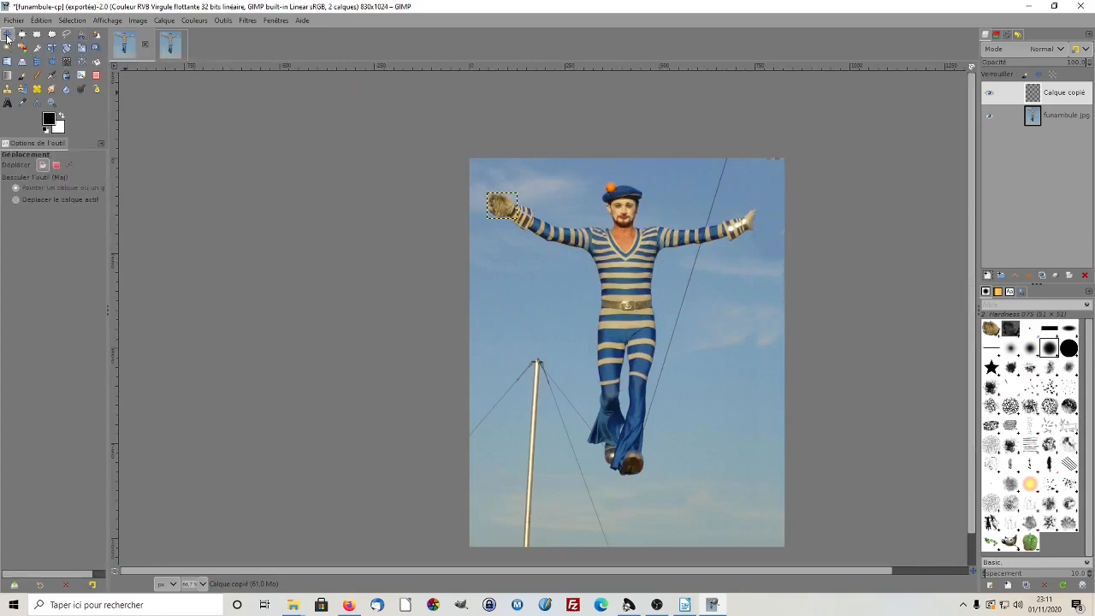
drag(510, 214, 755, 195)
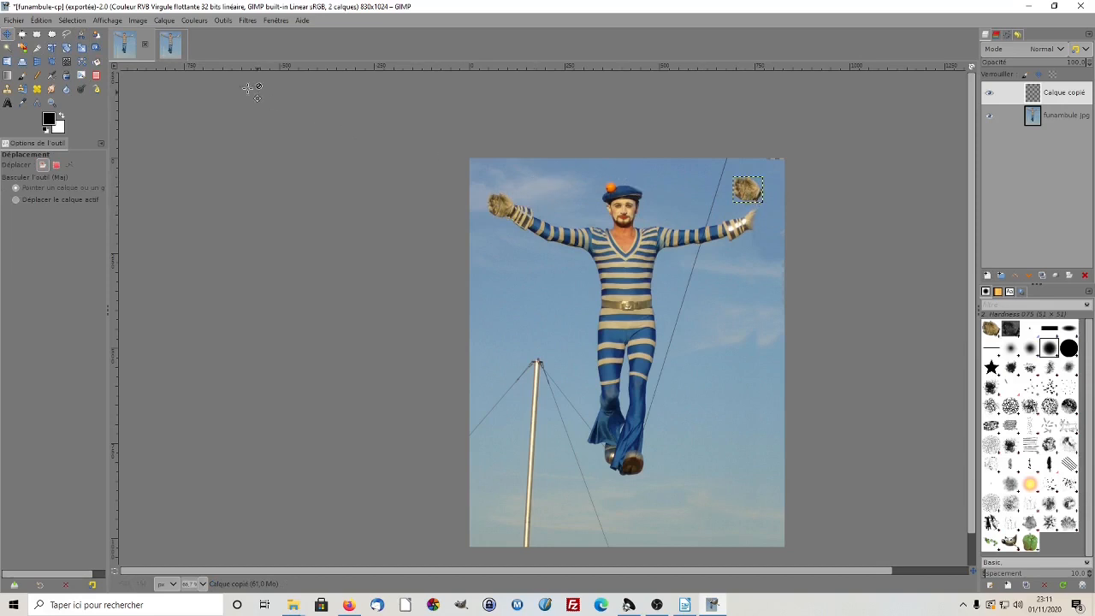
- Mirror the copied hand layer horizontally and position it over the cut-off hand at the end of the arm
click(166, 23)
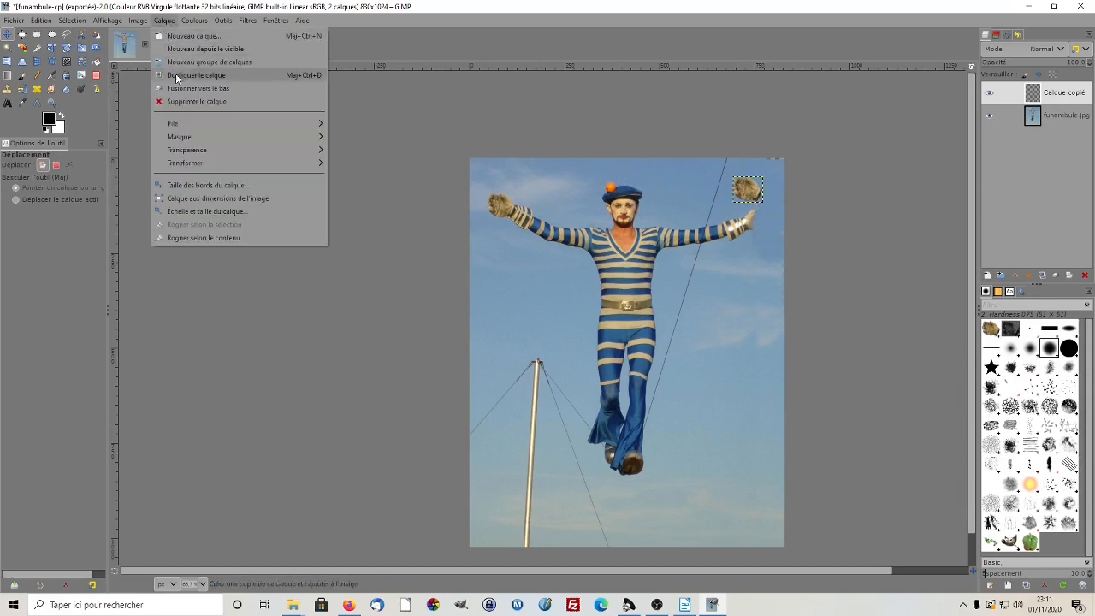
mouse_move(188, 163)
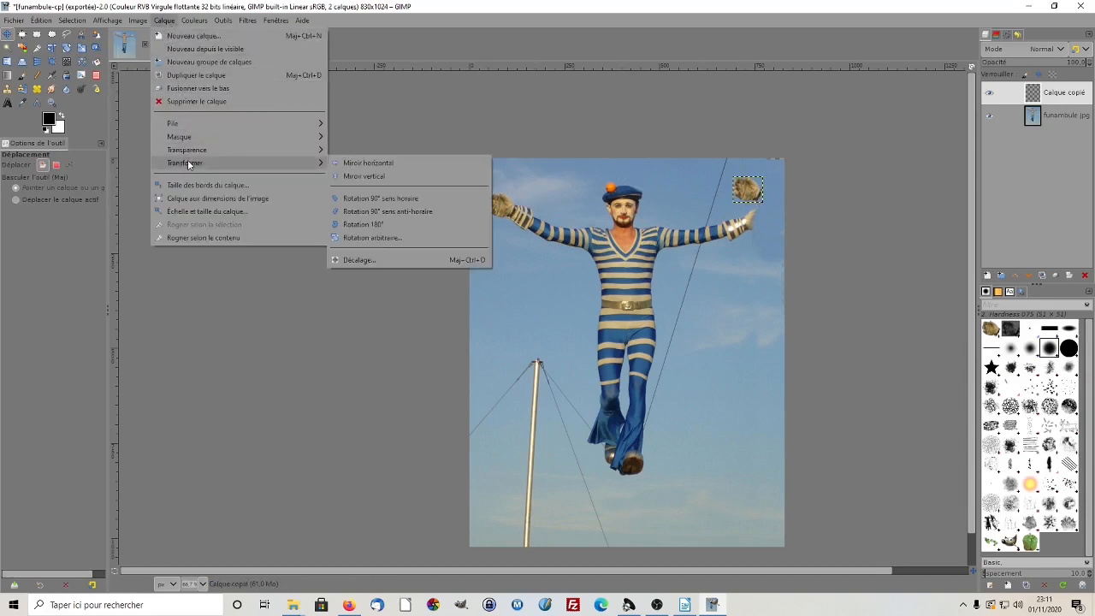
click(368, 163)
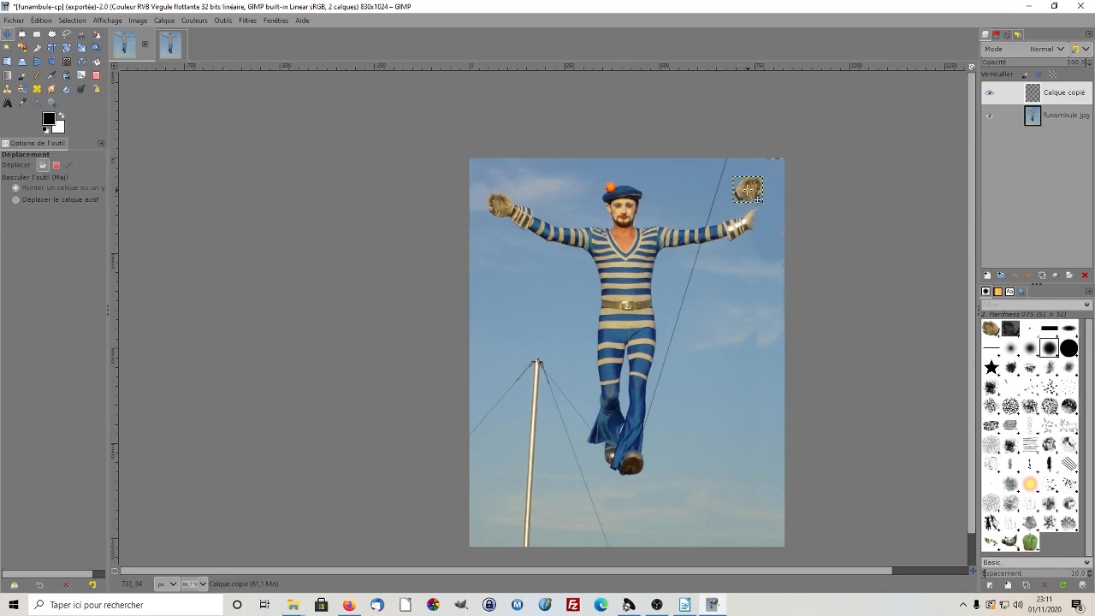
drag(750, 190, 762, 218)
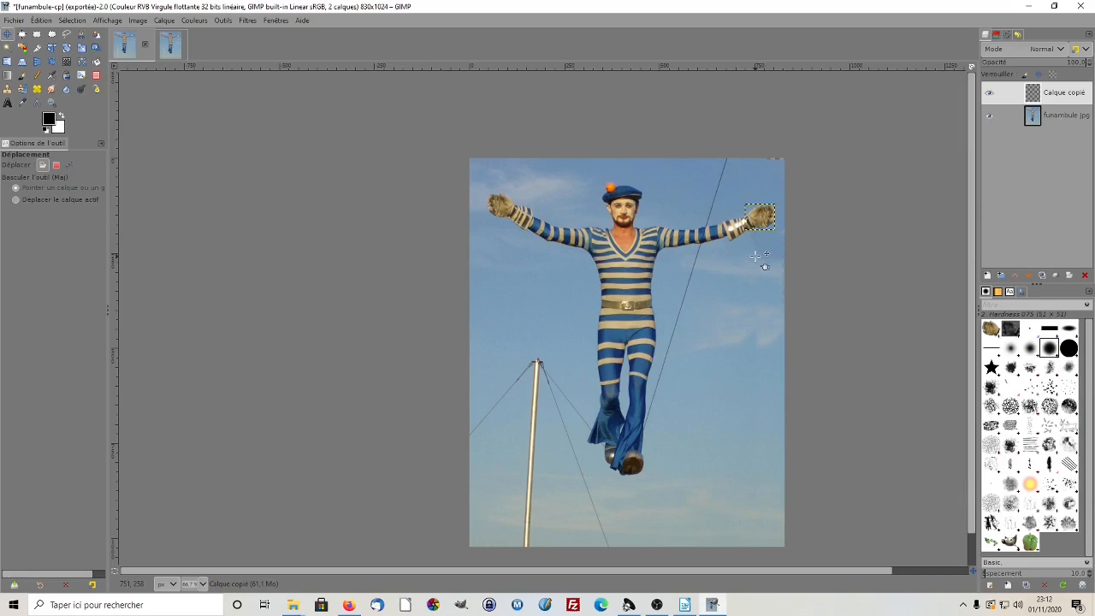
- Open the available layer operations for the copied hand layer
right_click(1054, 100)
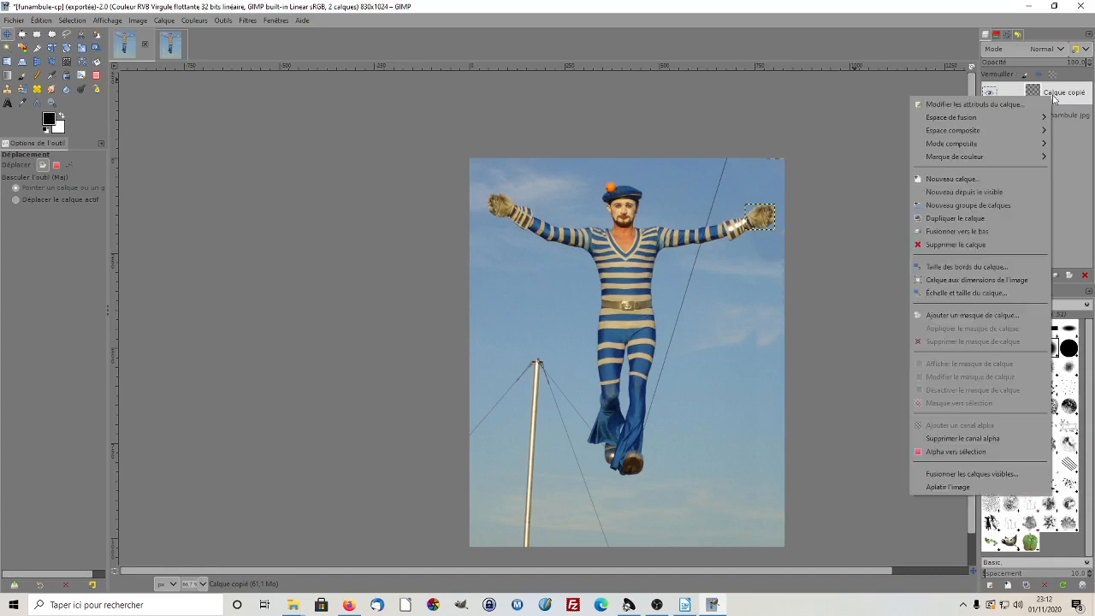